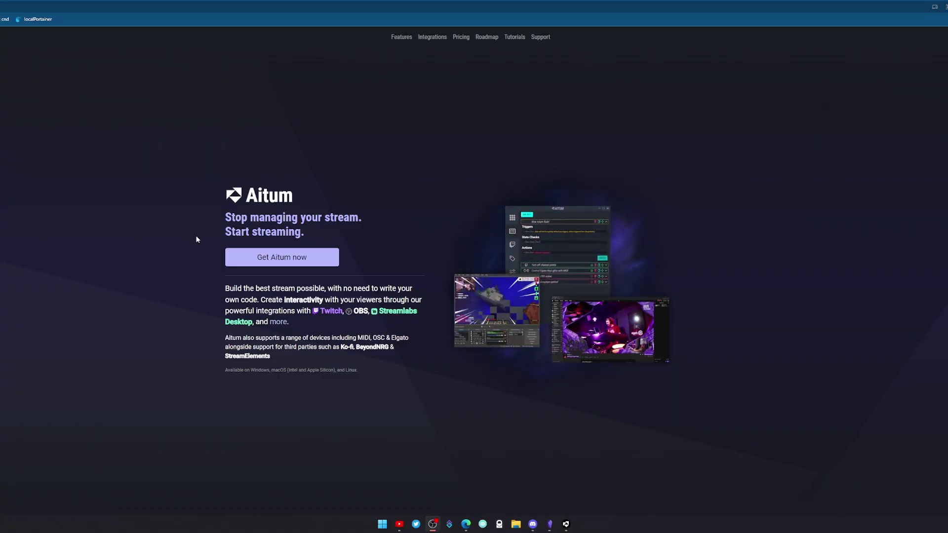
Highlight the homepage headline text, then clear the selection
{"action": "left_click_drag", "start_coordinate": [283, 221], "coordinate": [285, 239]}
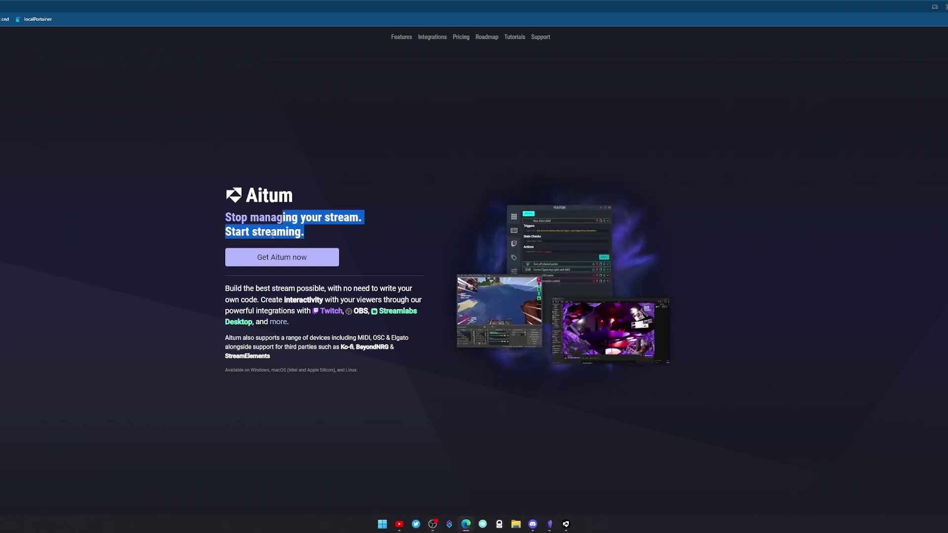
{"action": "scroll", "coordinate": [217, 249], "scroll_direction": "down", "scroll_amount": 1}
{"action": "left_click", "coordinate": [215, 250]}
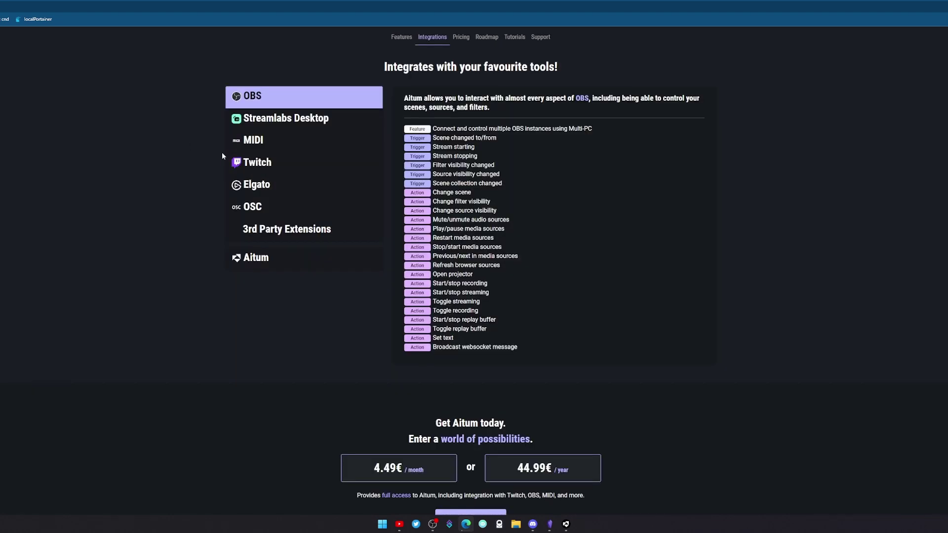
Browse the Streamlabs Desktop, OBS, MIDI and Twitch integration feature lists
{"action": "left_click", "coordinate": [313, 128]}
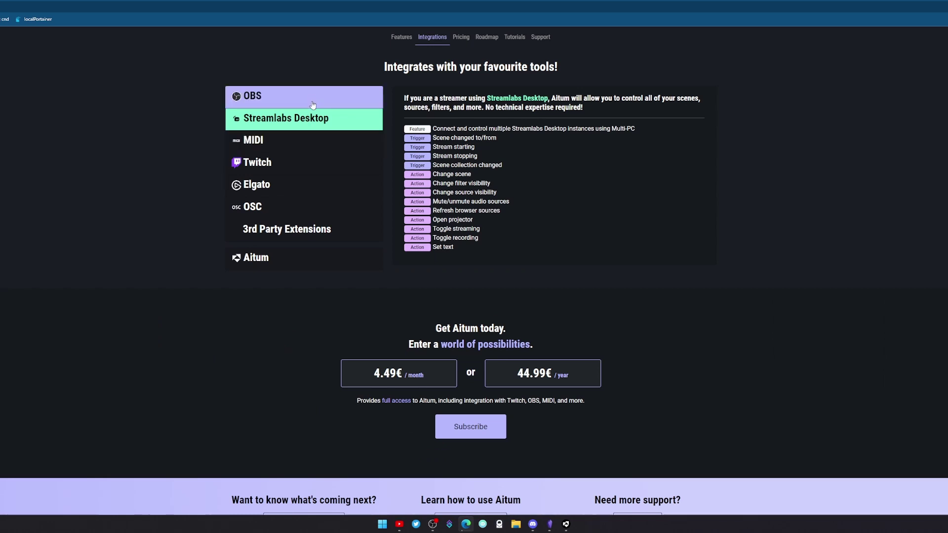
{"action": "left_click", "coordinate": [313, 101]}
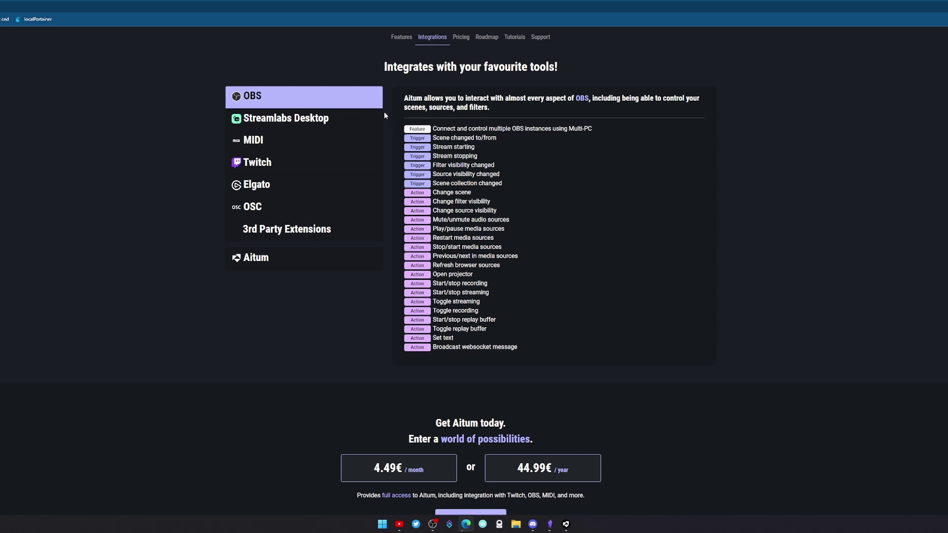
{"action": "left_click", "coordinate": [326, 118]}
{"action": "left_click", "coordinate": [304, 141]}
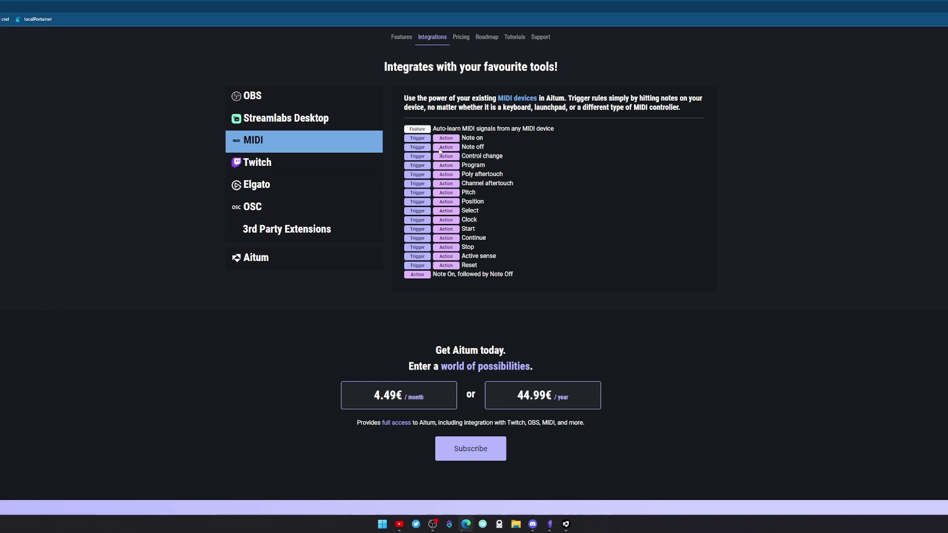
{"action": "left_click", "coordinate": [239, 166]}
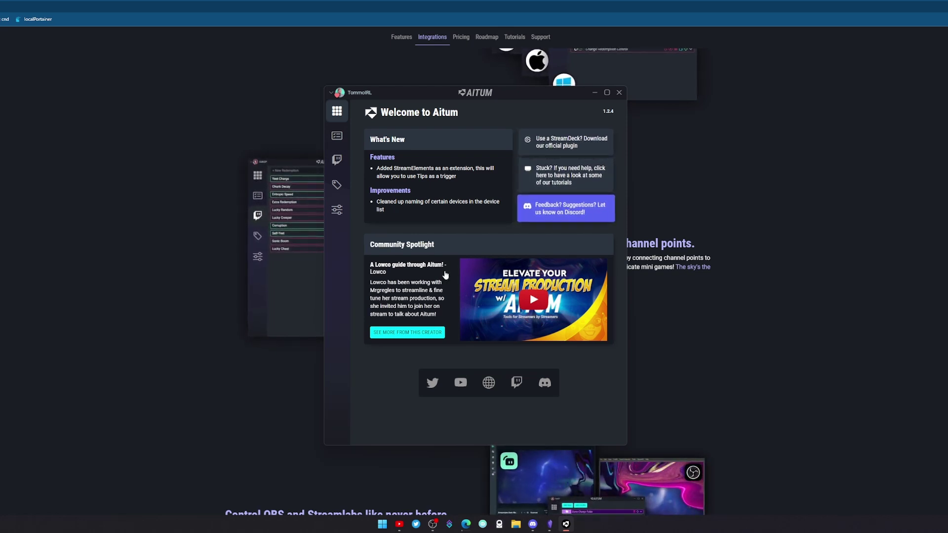
Visit the Rules, Twitch redemptions, State Management and Integrations settings pages, ending on Rules
{"action": "left_click", "coordinate": [337, 135]}
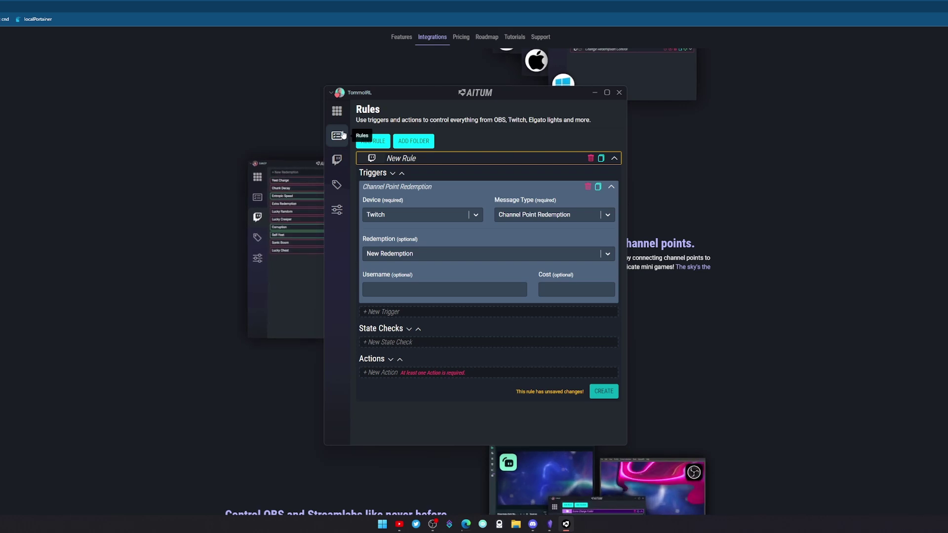
{"action": "left_click", "coordinate": [337, 159]}
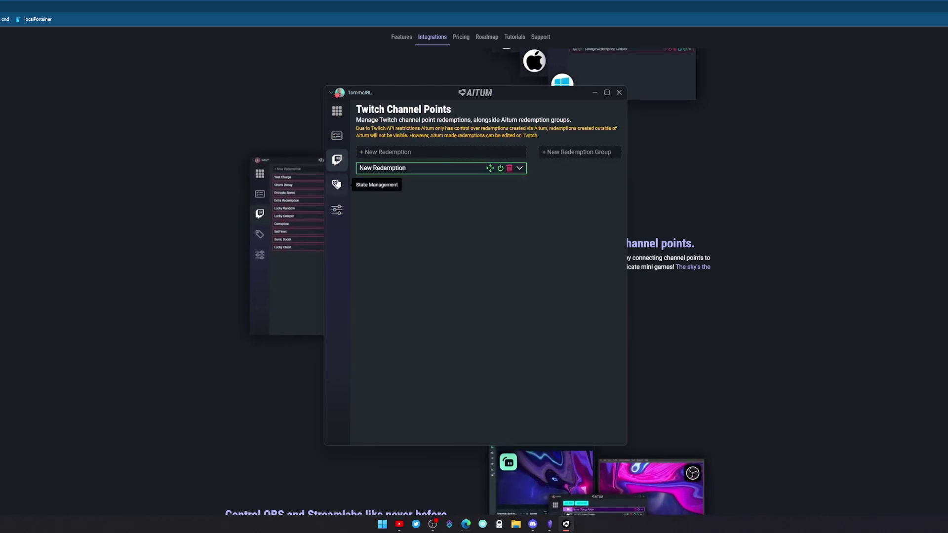
{"action": "left_click", "coordinate": [336, 185]}
{"action": "left_click", "coordinate": [336, 210]}
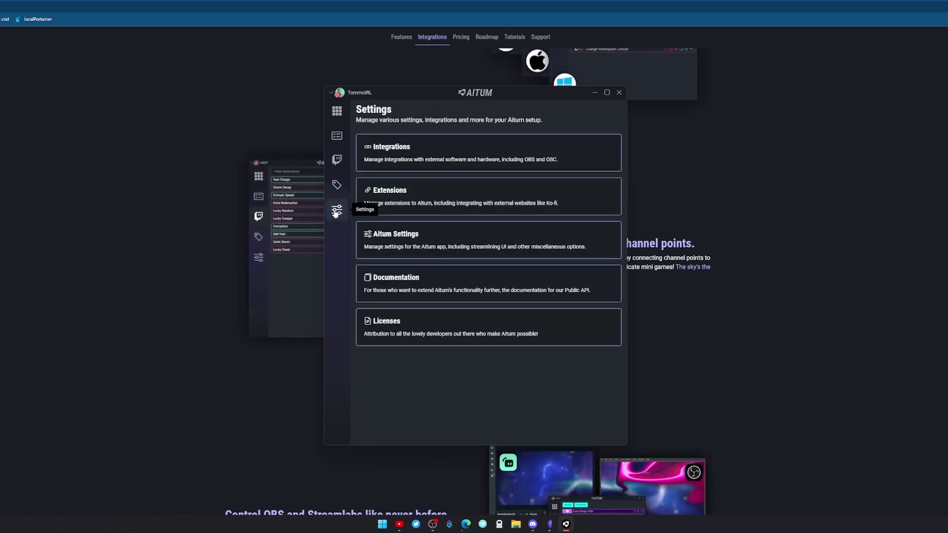
{"action": "left_click", "coordinate": [448, 169]}
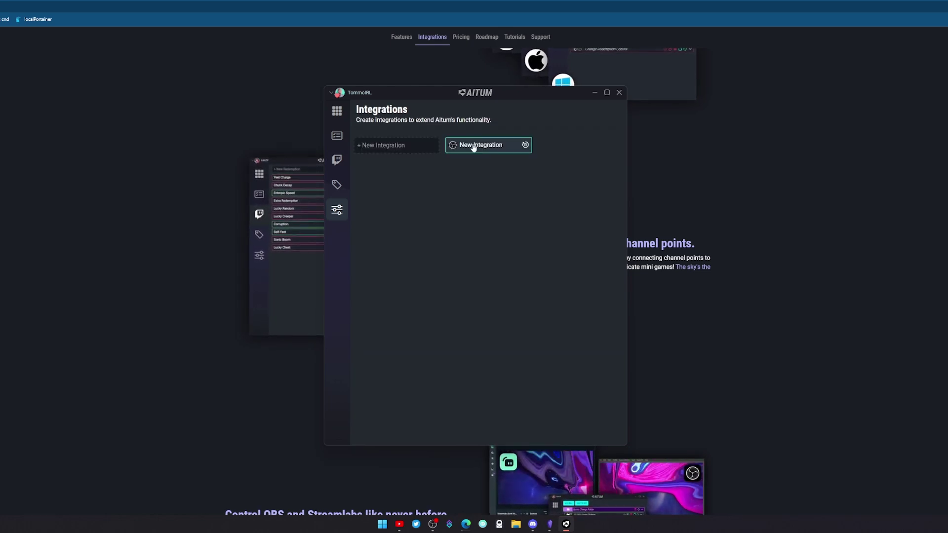
{"action": "left_click", "coordinate": [337, 160]}
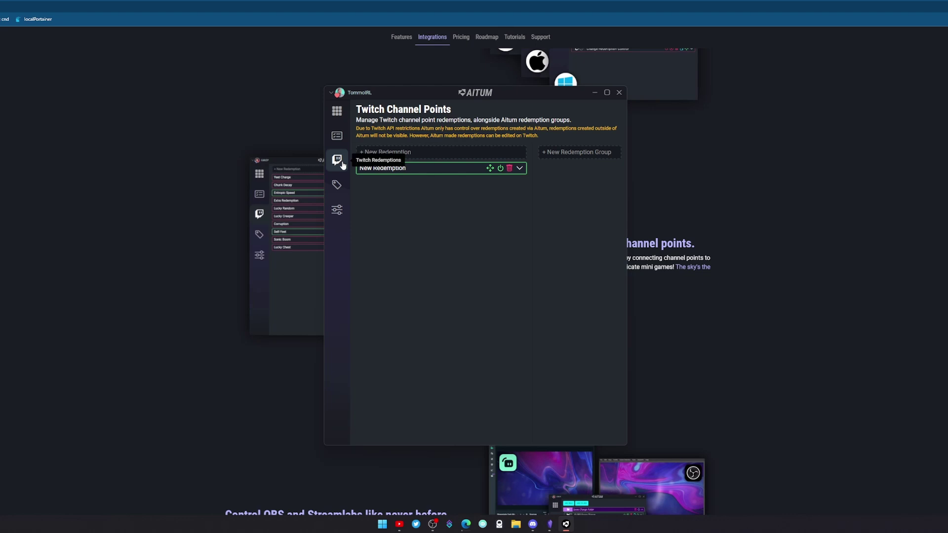
{"action": "left_click", "coordinate": [337, 138]}
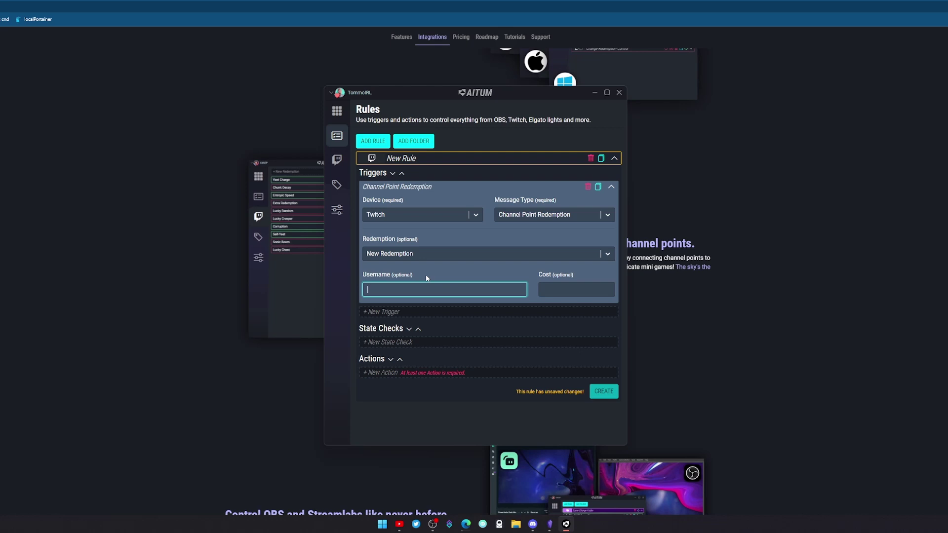
Collapse the trigger and add an OBS Change Scene action set to full cam
{"action": "left_click", "coordinate": [612, 187]}
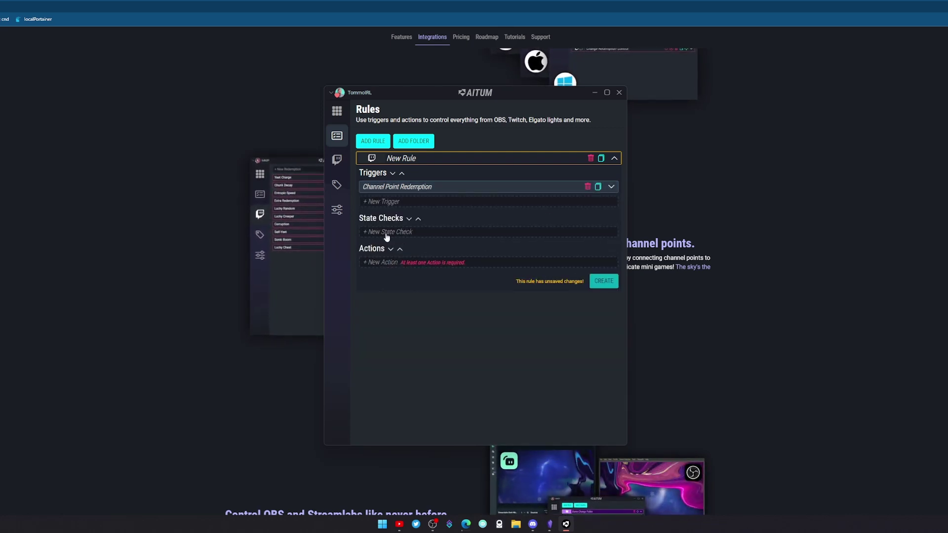
{"action": "left_click", "coordinate": [386, 262]}
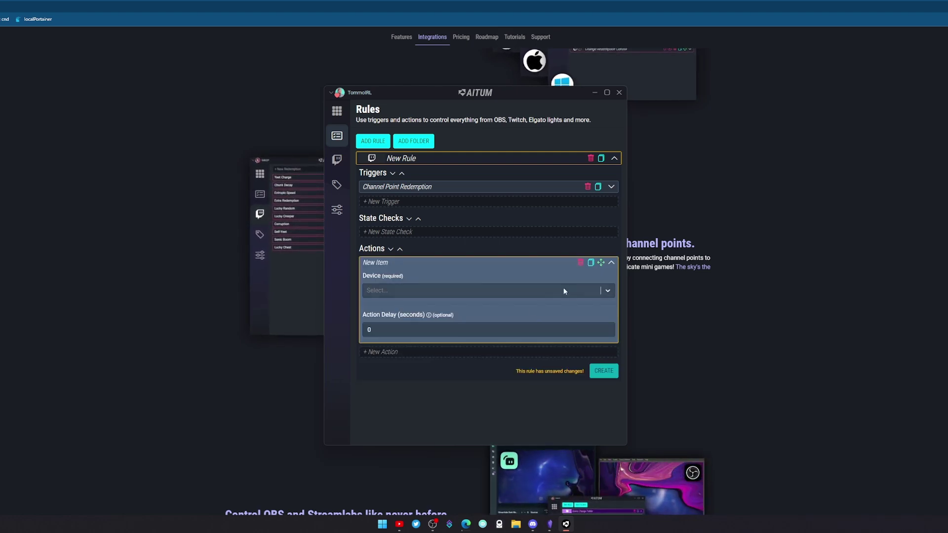
{"action": "left_click", "coordinate": [608, 291]}
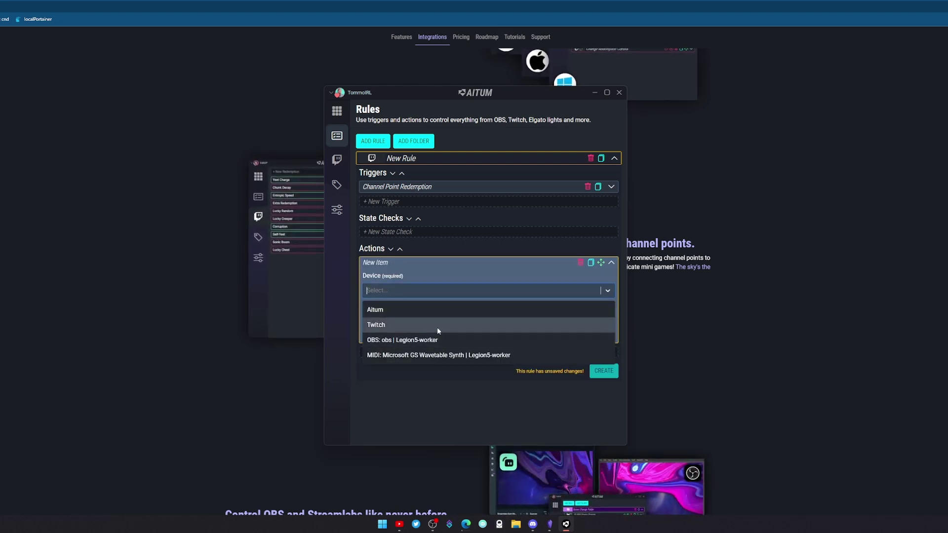
{"action": "left_click", "coordinate": [447, 340]}
{"action": "left_click", "coordinate": [519, 293]}
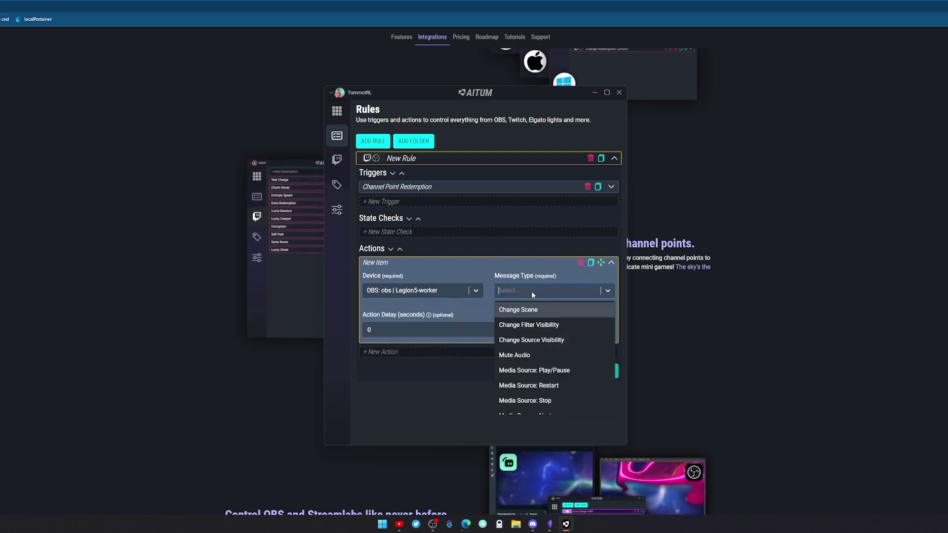
{"action": "left_click", "coordinate": [443, 327]}
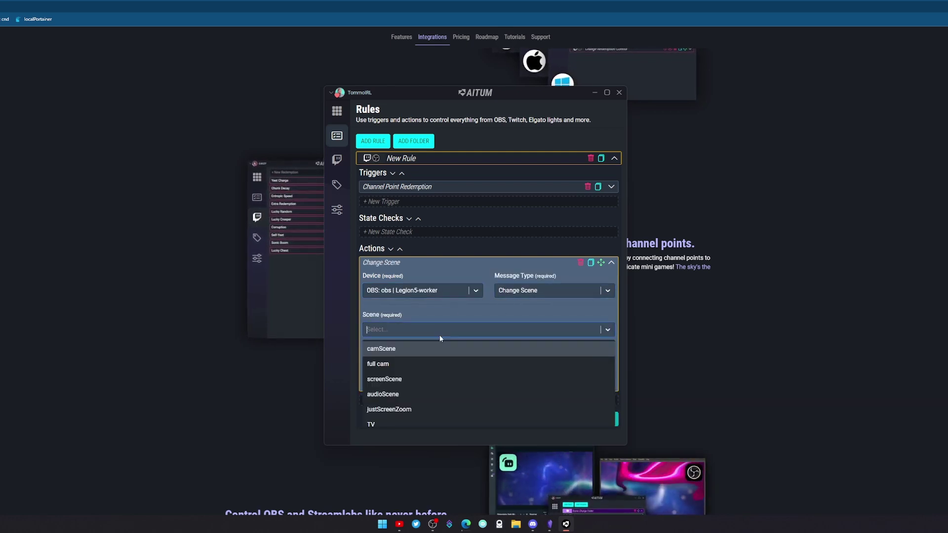
{"action": "left_click", "coordinate": [433, 363]}
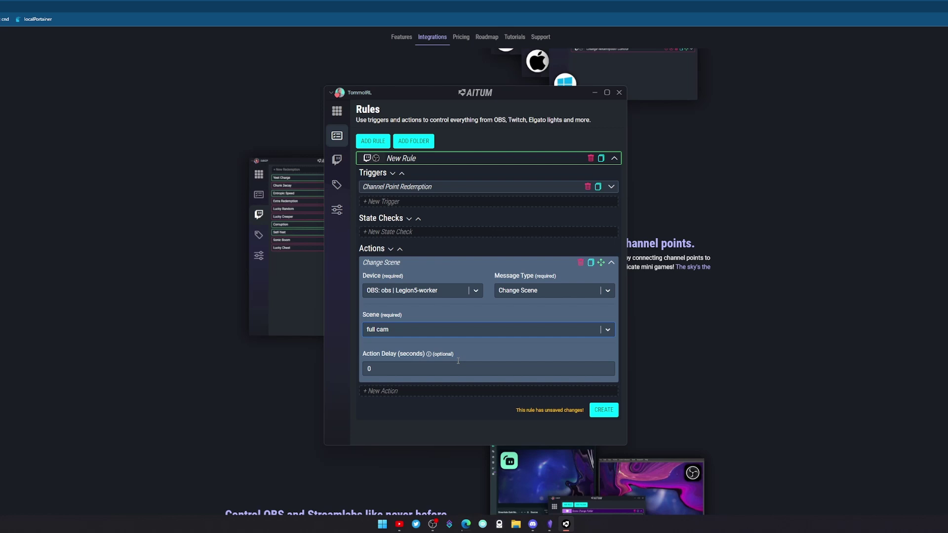
Add a second action, leaving its device unchosen
{"action": "left_click", "coordinate": [382, 390]}
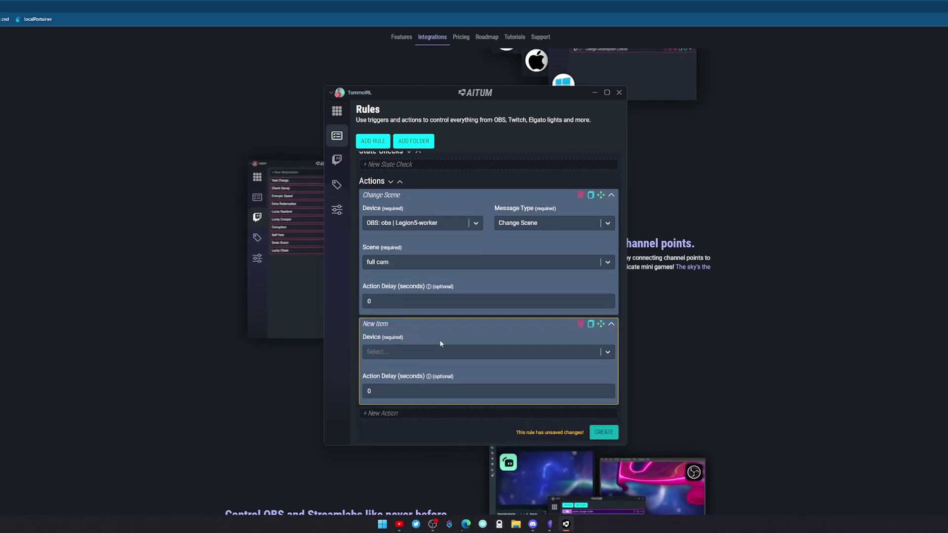
{"action": "left_click", "coordinate": [427, 357]}
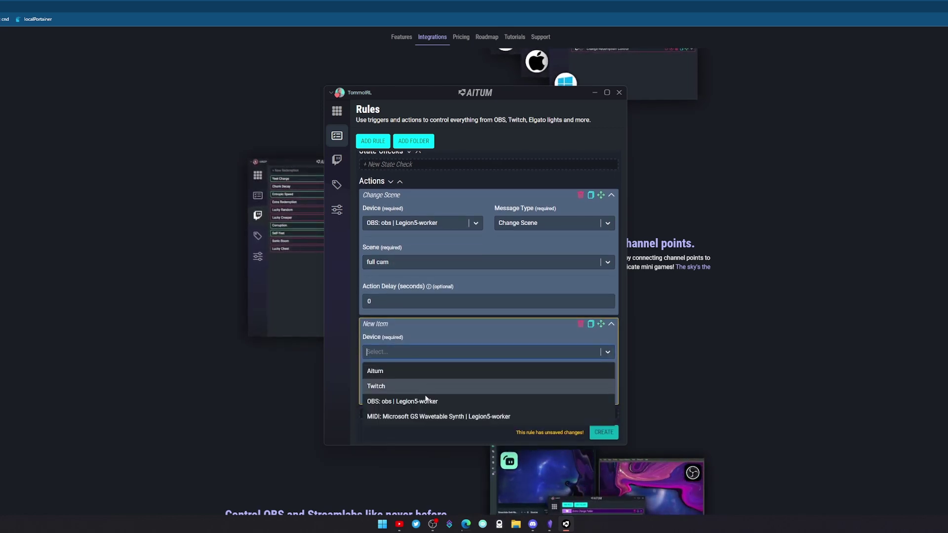
{"action": "left_click", "coordinate": [421, 335]}
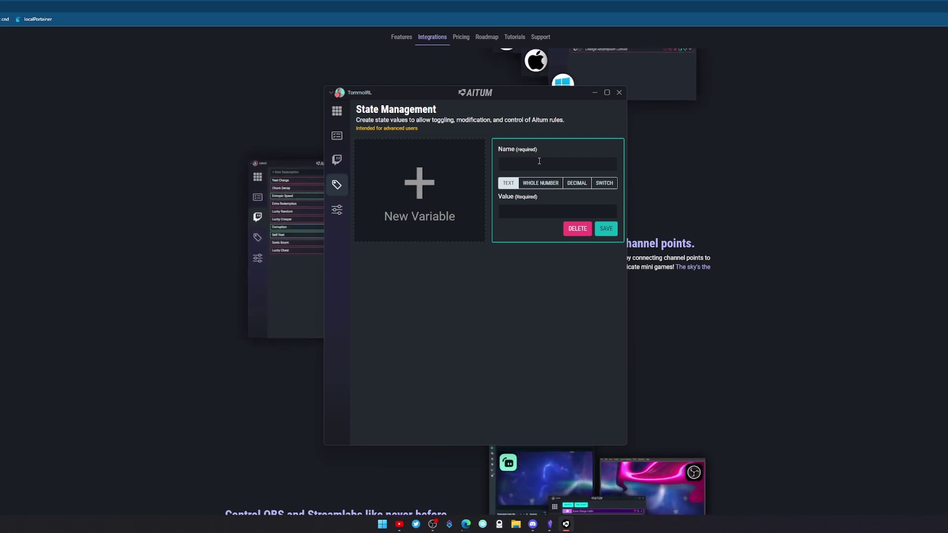
Save the view count variable and dismiss the trigger's Message Type list unchosen
{"action": "left_click", "coordinate": [604, 231]}
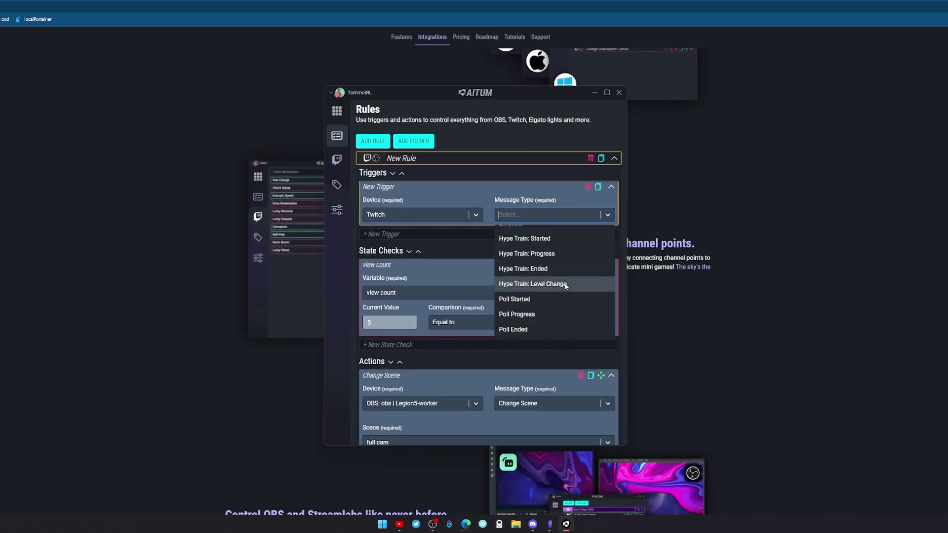
{"action": "scroll", "coordinate": [559, 281], "scroll_direction": "up", "scroll_amount": 4}
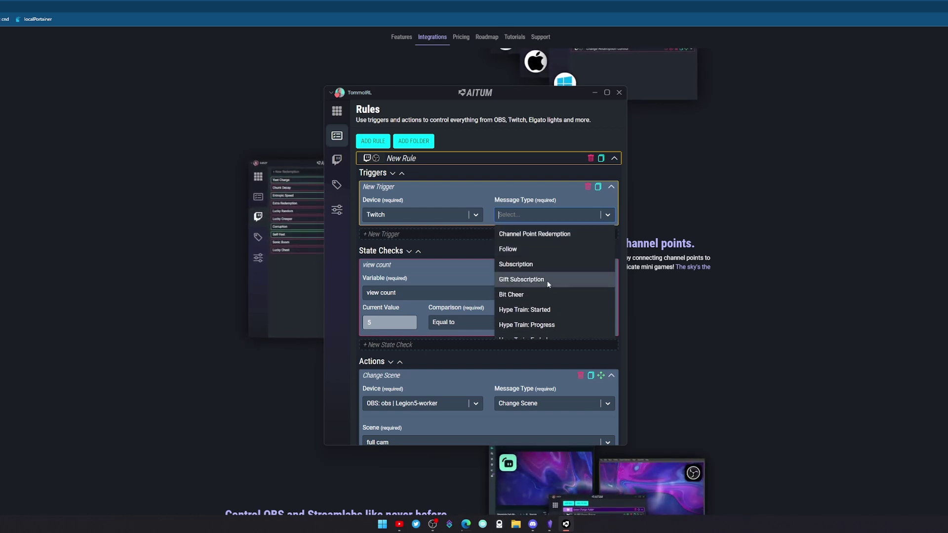
{"action": "left_click", "coordinate": [504, 195]}
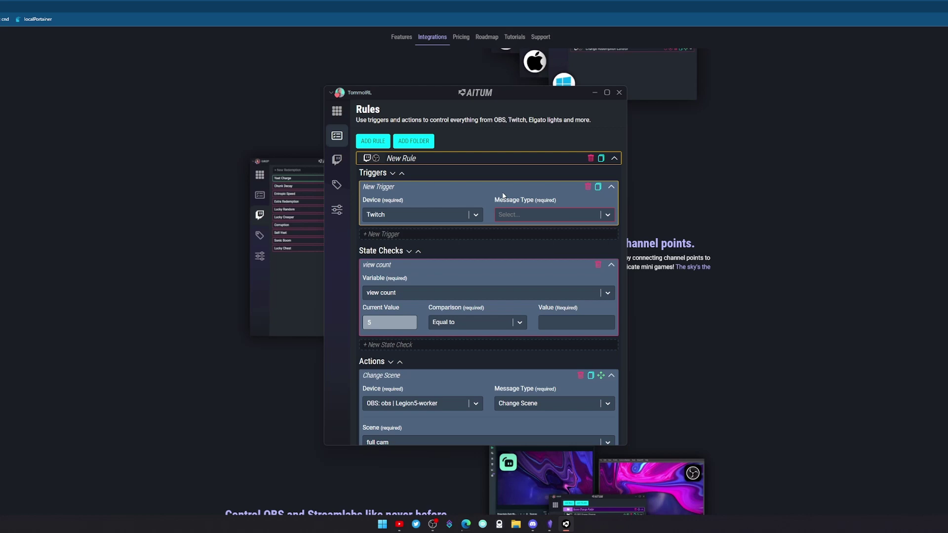